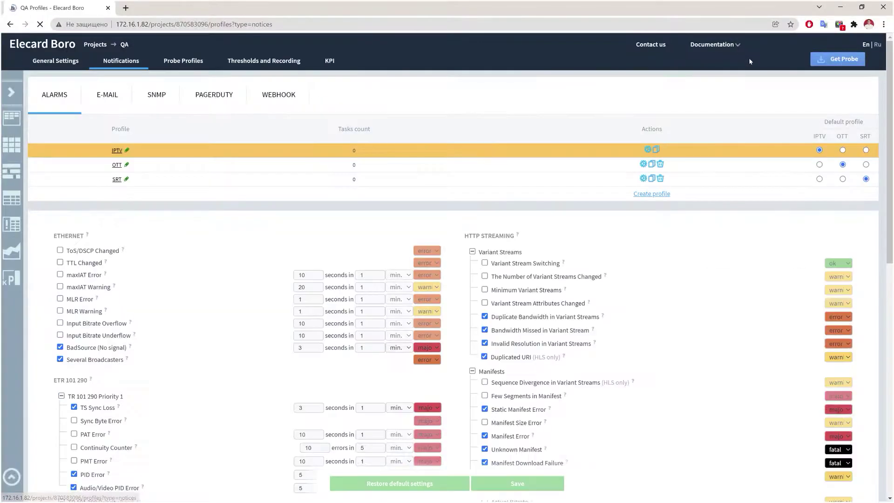
Step: Review the E-MAIL, SNMP and PagerDuty notification profiles, then bring up the probes list
{"action": "left_click", "coordinate": [109, 96]}
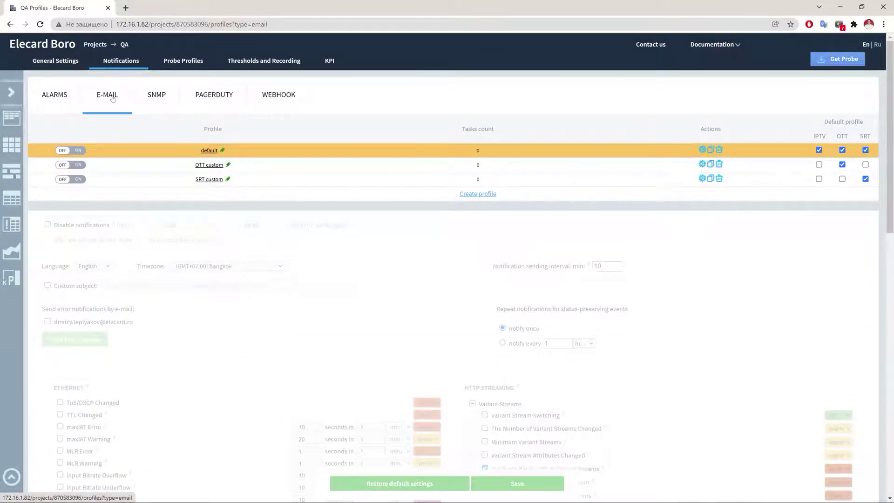
{"action": "left_click", "coordinate": [152, 99]}
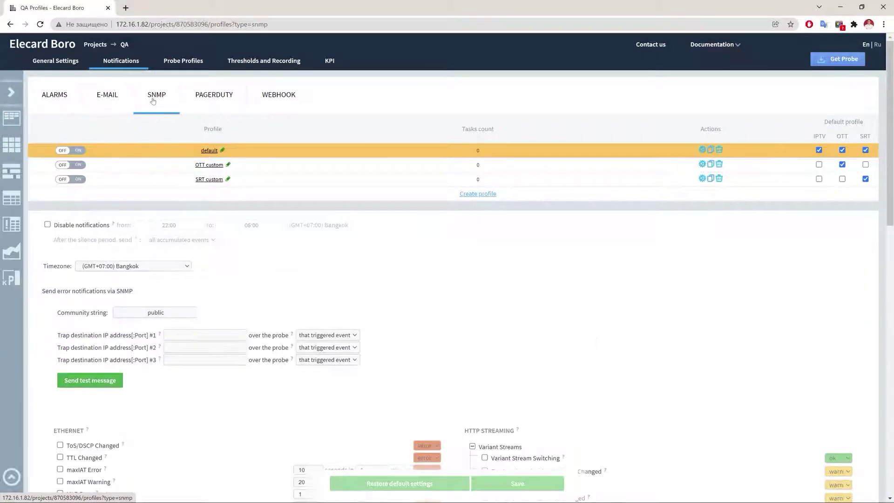
{"action": "left_click", "coordinate": [201, 102]}
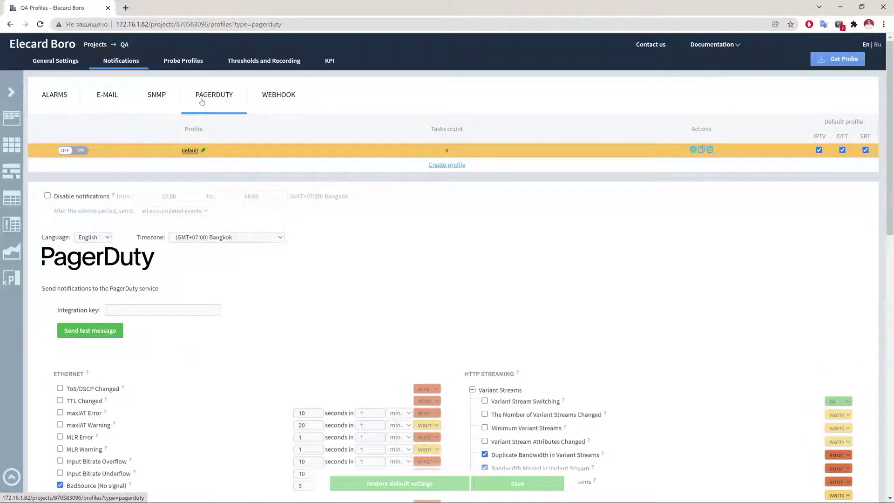
{"action": "left_click", "coordinate": [11, 92]}
Step: On the QA probe, add an IPTV task with stream udp://239.1.5.1:1010 named udp_stream1
{"action": "left_click", "coordinate": [54, 115]}
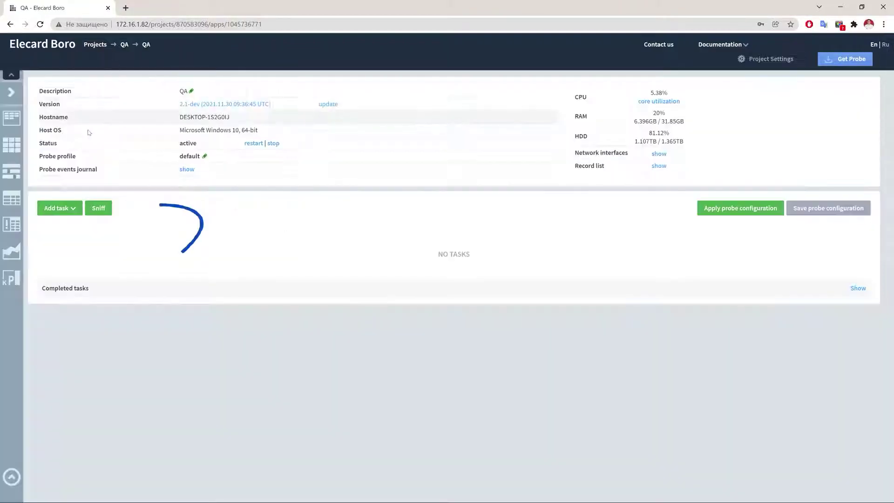
{"action": "left_click", "coordinate": [60, 210]}
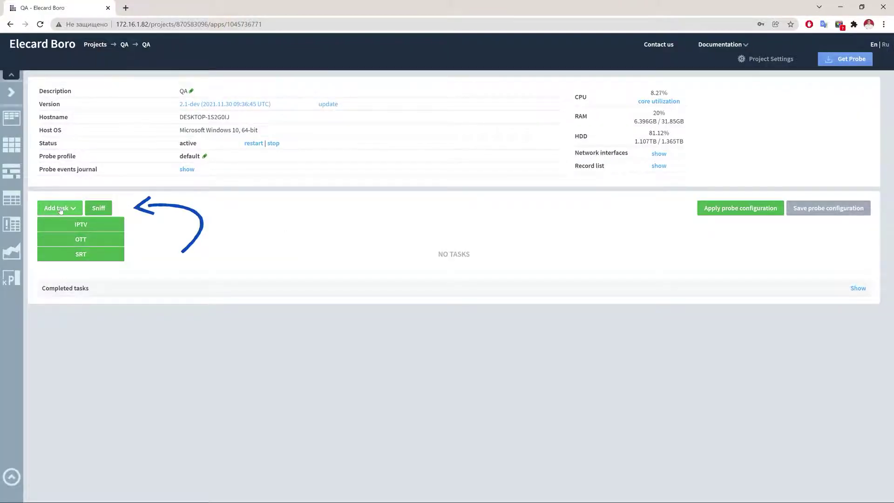
{"action": "left_click", "coordinate": [63, 225]}
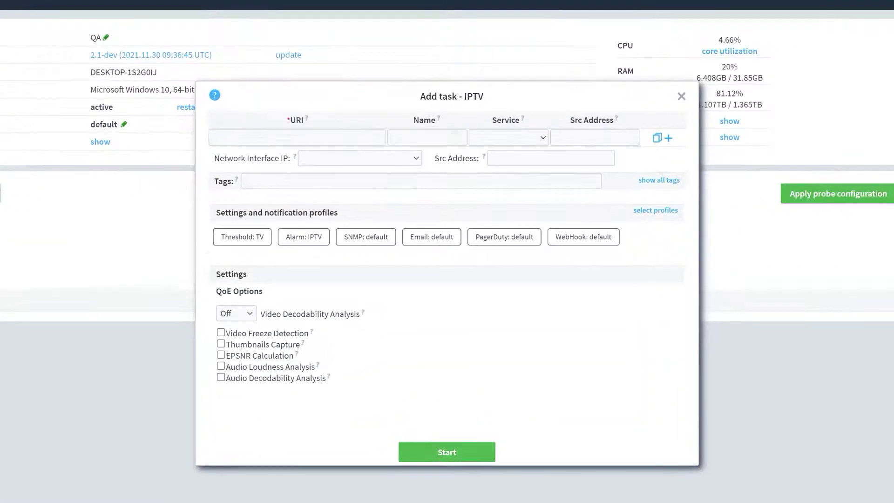
{"action": "left_click", "coordinate": [212, 141]}
{"action": "type", "text": "udp:"}
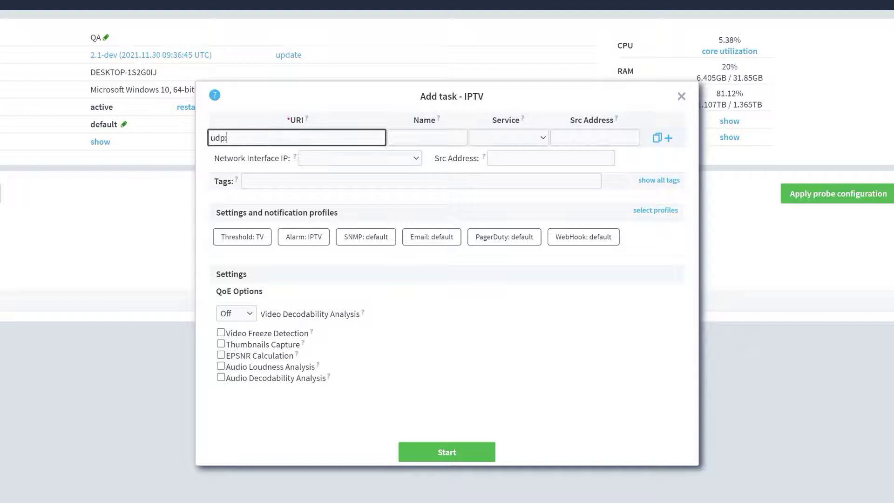
{"action": "type", "text": "//239.1"}
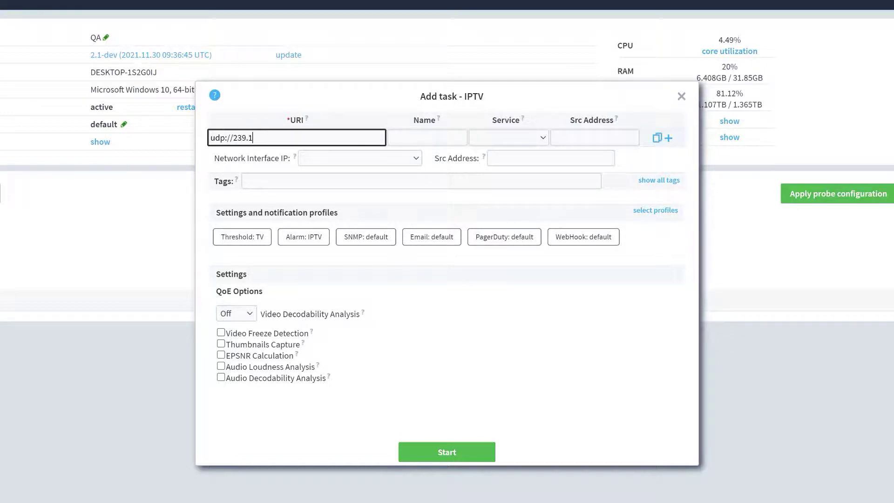
{"action": "type", "text": ".5.1:"}
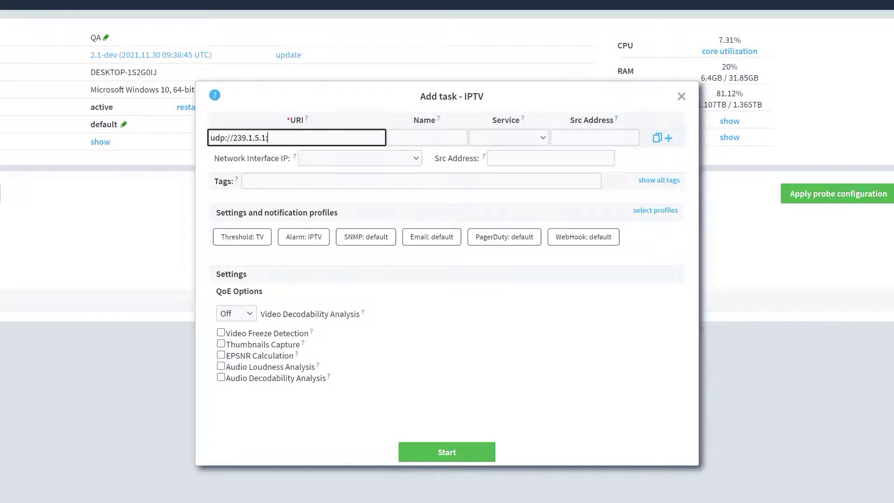
{"action": "type", "text": "1010"}
{"action": "key", "text": "Tab"}
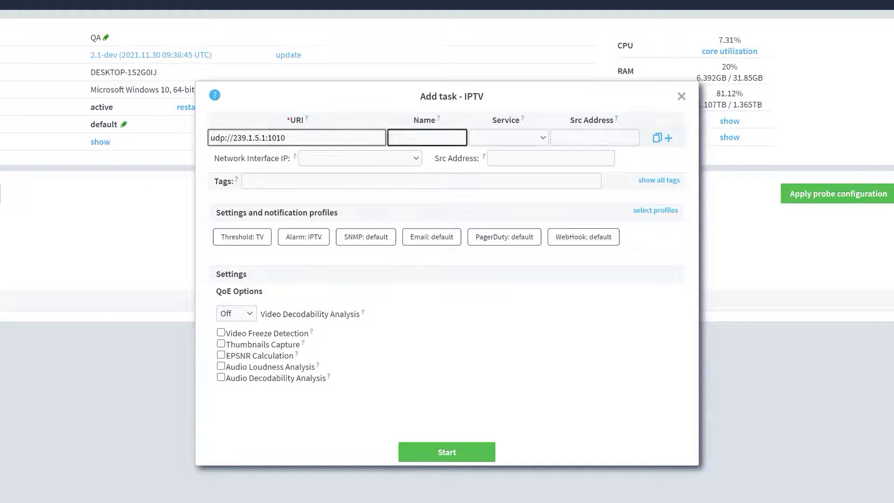
{"action": "type", "text": "udp"}
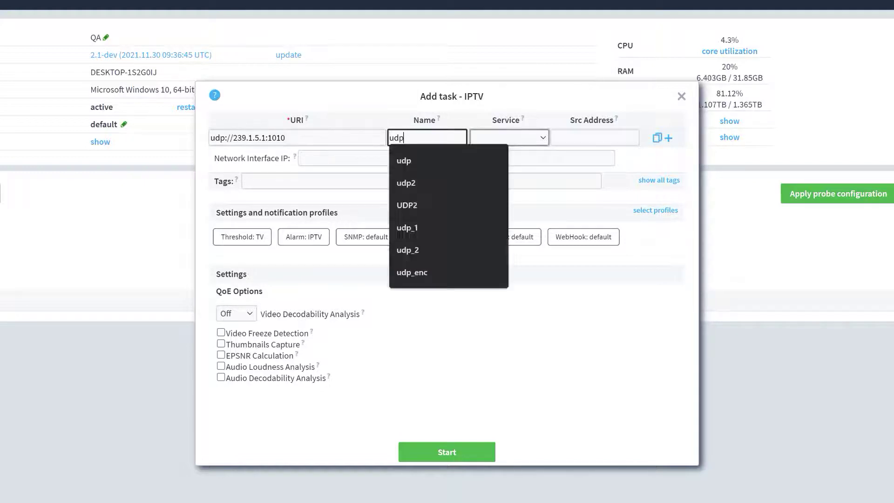
{"action": "type", "text": "_st"}
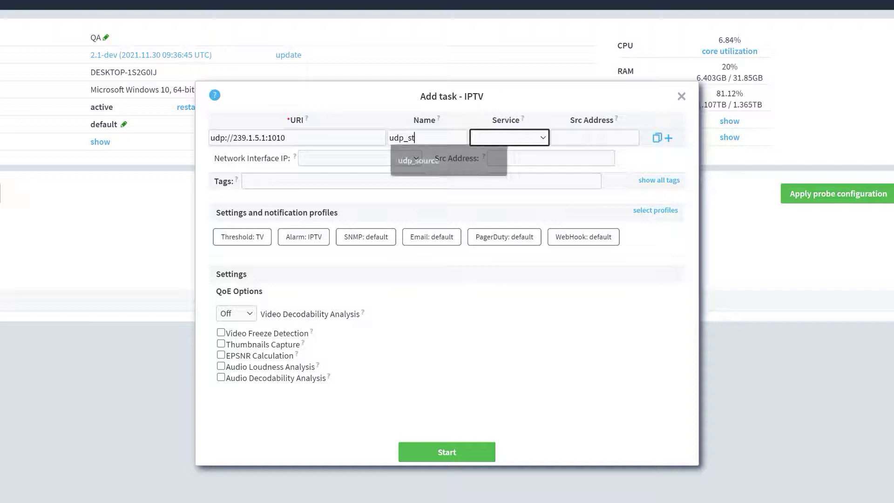
{"action": "type", "text": "ream1"}
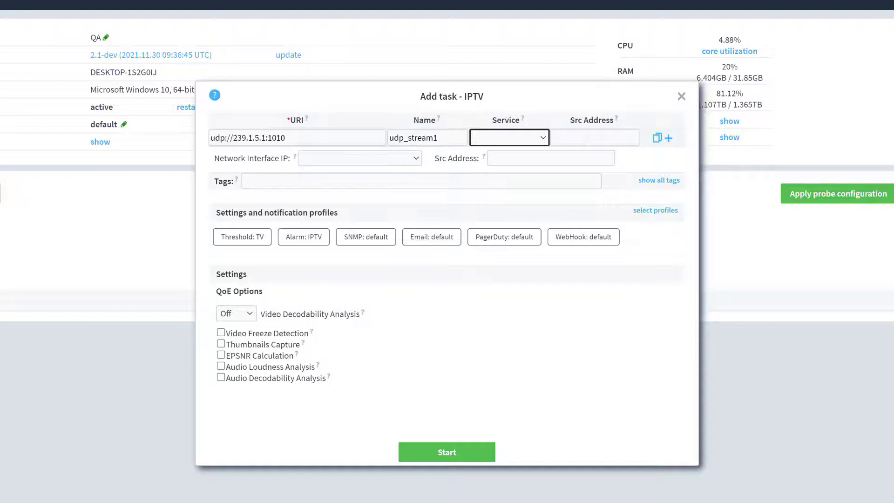
{"action": "key", "text": "Tab"}
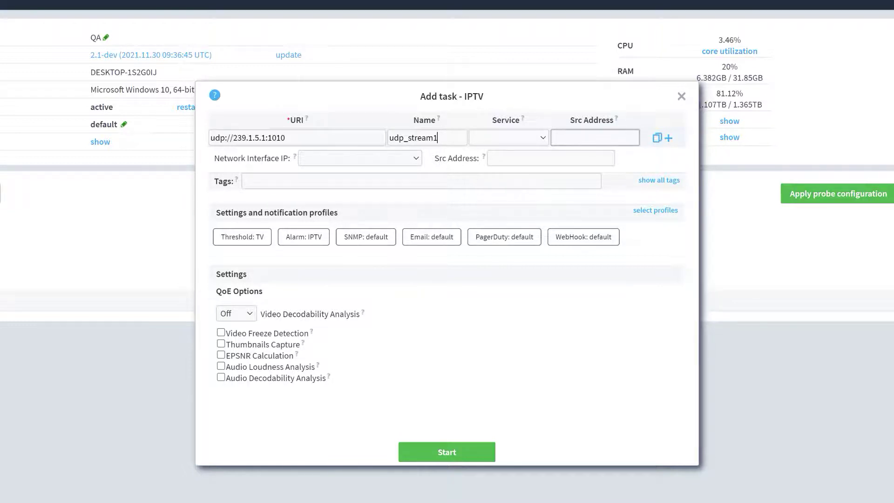
{"action": "key", "text": "Tab"}
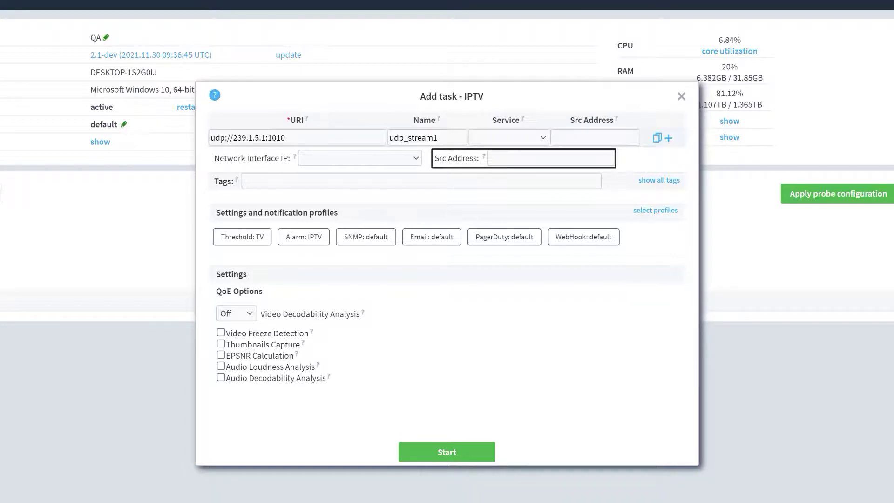
Step: Add a second stream udp://239.1.5.2:1010 named udp_stream2 and receive on interface 10.10.30.205 (Ethernet 3)
{"action": "key", "text": "shift+Tab"}
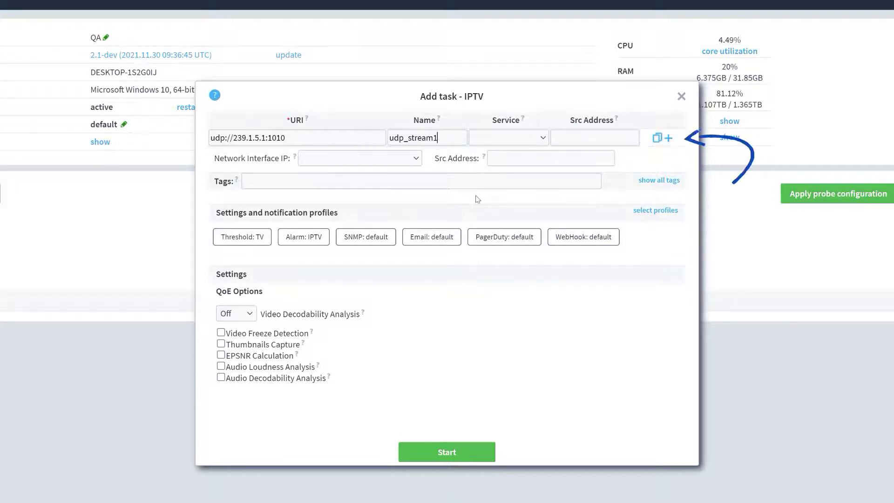
{"action": "left_click", "coordinate": [668, 137]}
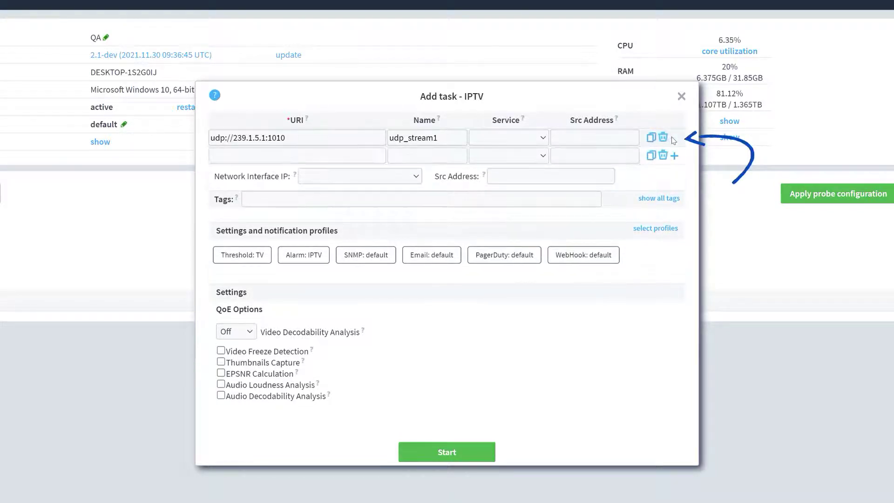
{"action": "type", "text": "u"}
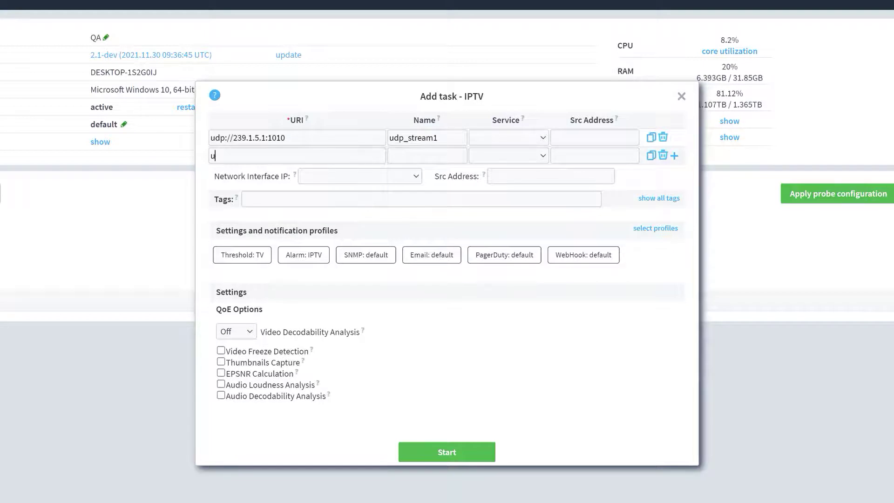
{"action": "type", "text": "dp://239.1.5.2:"}
{"action": "type", "text": "1010"}
{"action": "key", "text": "Tab"}
{"action": "type", "text": "udp"}
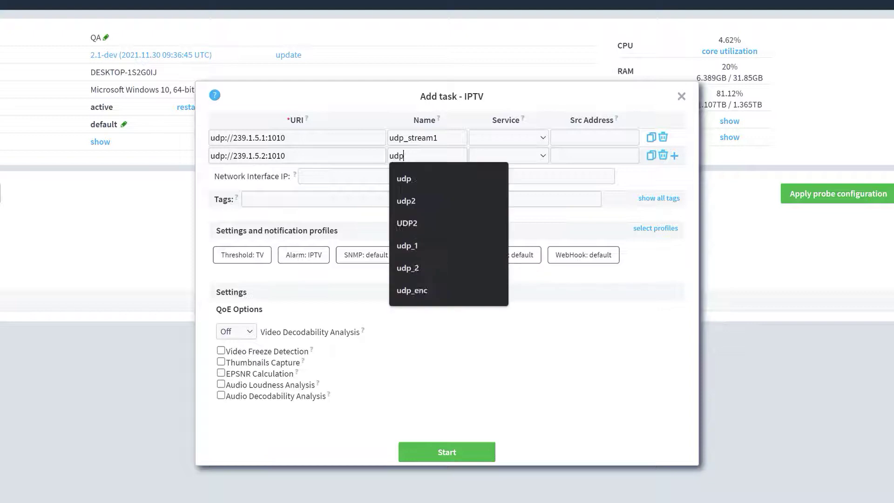
{"action": "type", "text": "_stream2"}
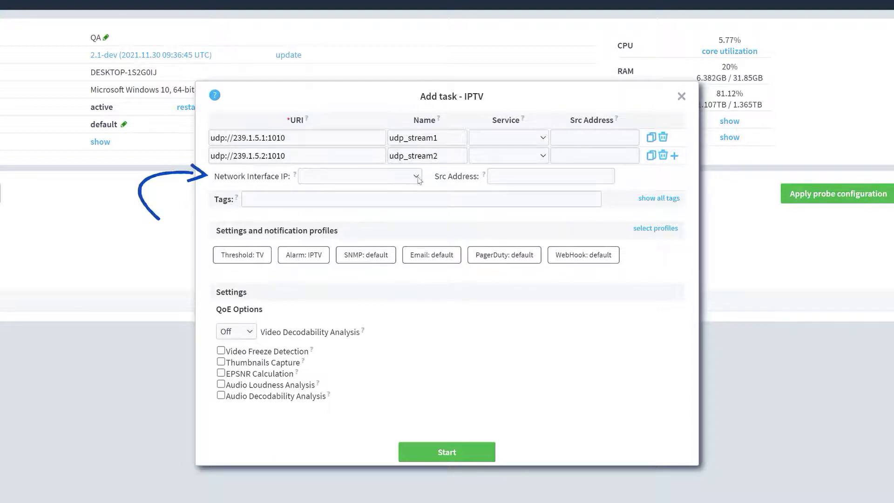
{"action": "left_click", "coordinate": [417, 178]}
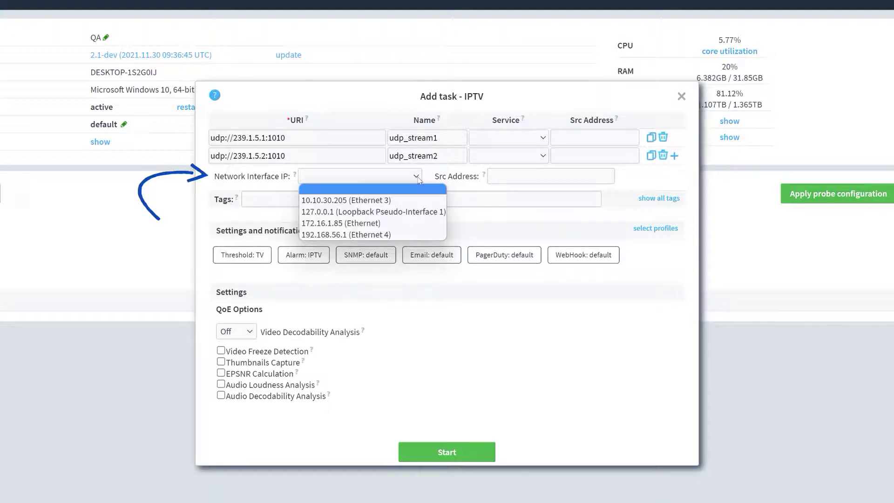
{"action": "left_click", "coordinate": [409, 201]}
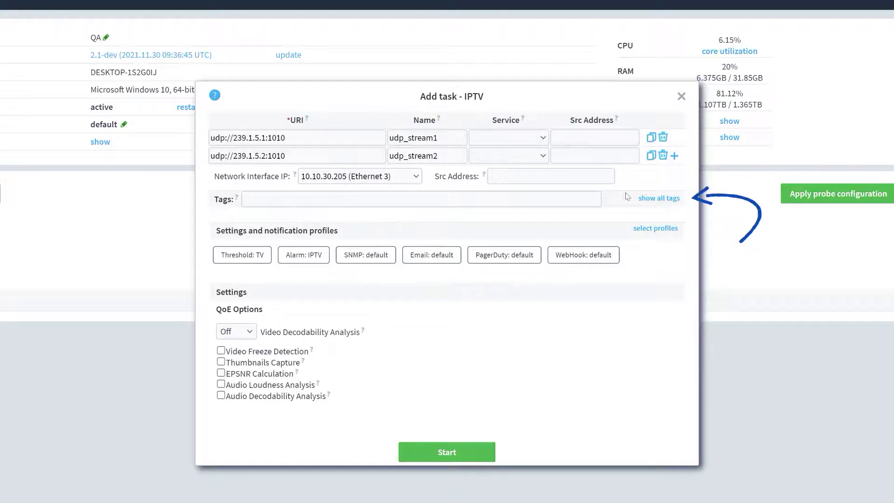
Step: Tag the streams IPTV_SD and confirm the TV threshold and IPTV alarm profiles
{"action": "left_click", "coordinate": [647, 199]}
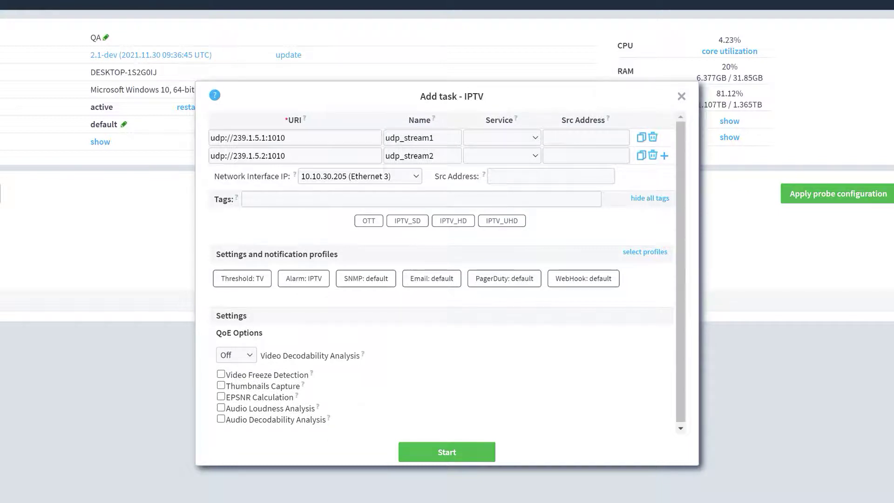
{"action": "left_click", "coordinate": [420, 225]}
{"action": "left_click", "coordinate": [636, 254]}
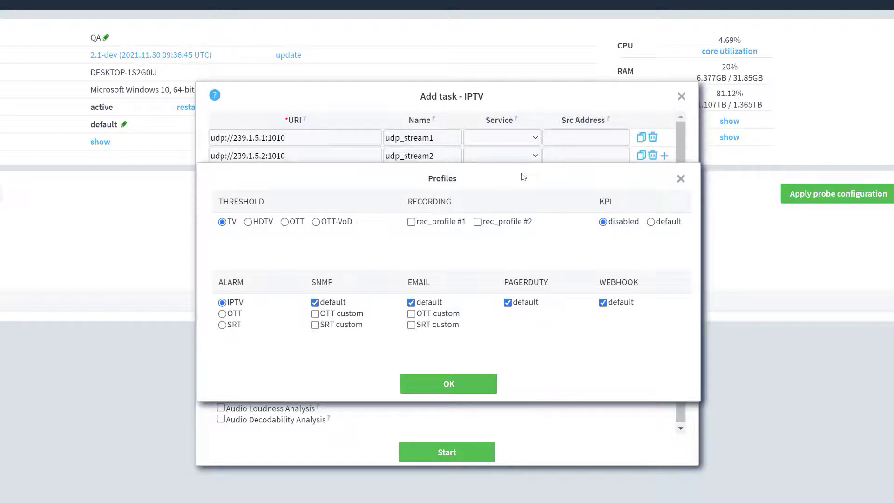
{"action": "left_click", "coordinate": [439, 387]}
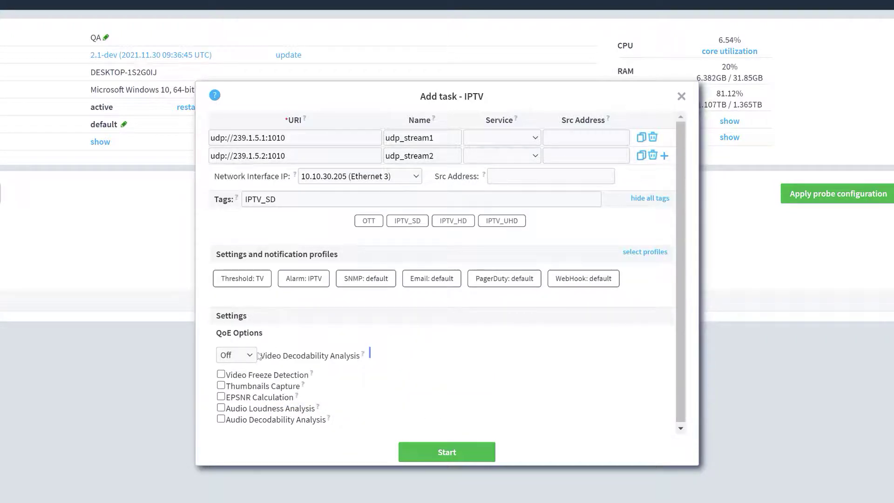
Step: Set video decodability to Full, enable thumbnails and QoE analyses, and start the two IPTV streams
{"action": "left_click", "coordinate": [252, 356]}
{"action": "left_click", "coordinate": [229, 390]}
{"action": "left_click", "coordinate": [220, 386]}
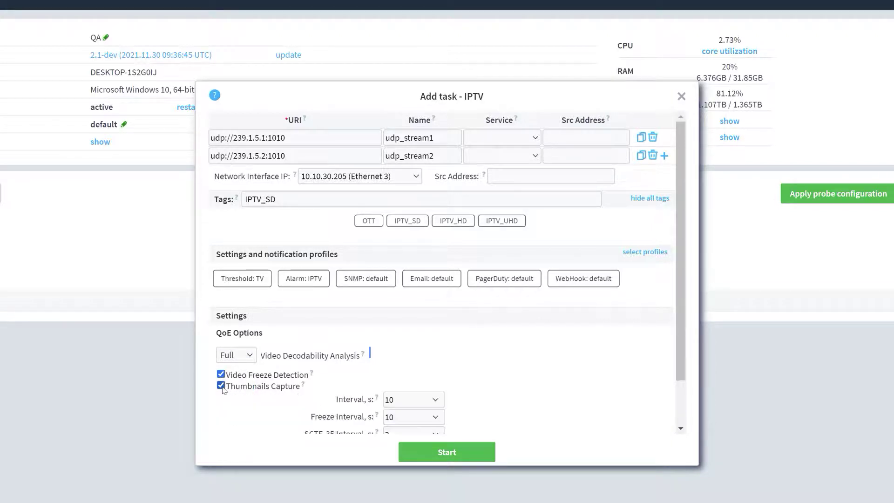
{"action": "scroll", "coordinate": [222, 392], "scroll_direction": "down", "scroll_amount": 2}
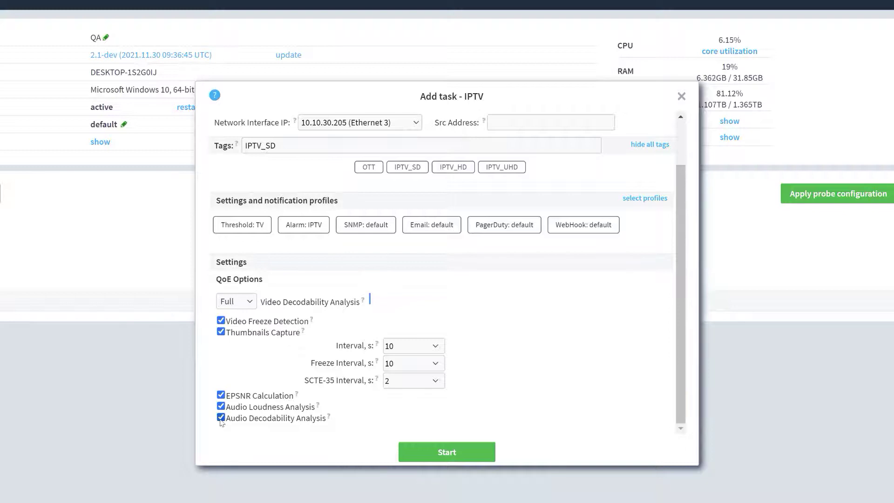
{"action": "left_click", "coordinate": [413, 451]}
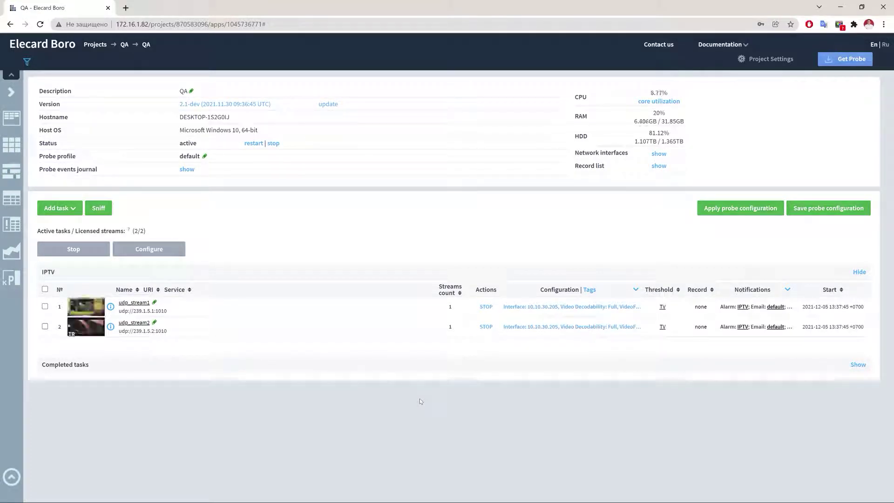
Step: Create an OTT task for the HLS playlist named hls_stream1, keeping Player analysis mode and adding the OTT tag
{"action": "left_click", "coordinate": [57, 211]}
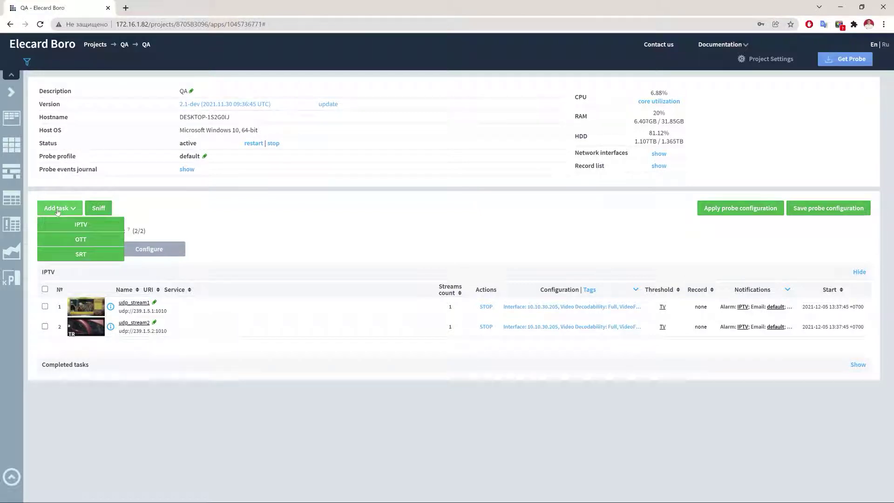
{"action": "left_click", "coordinate": [44, 238]}
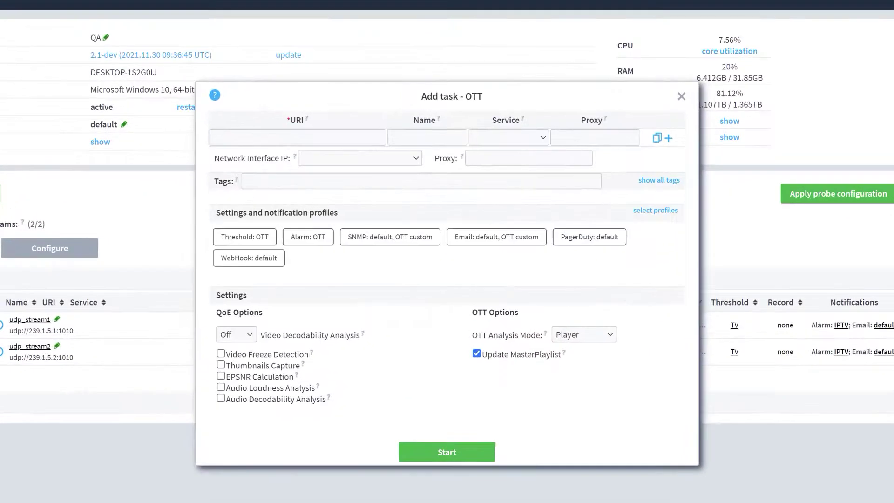
{"action": "type", "text": "http://"}
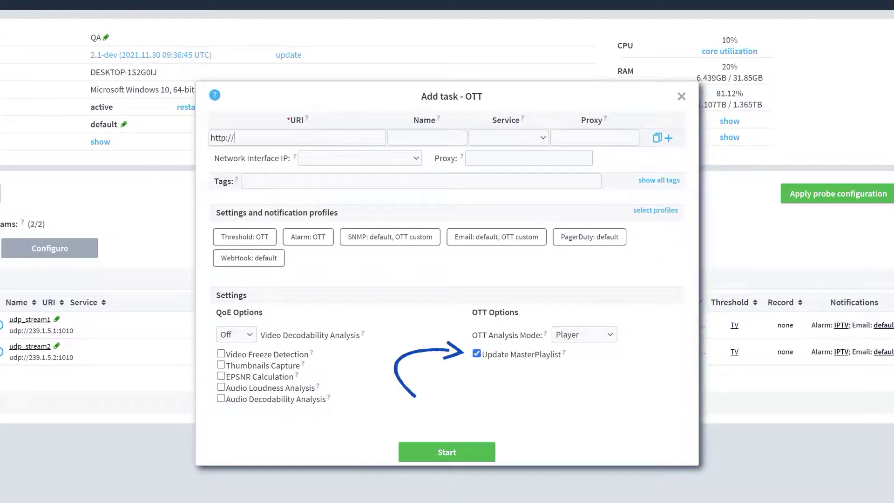
{"action": "type", "text": "10.10.30.205:8080"}
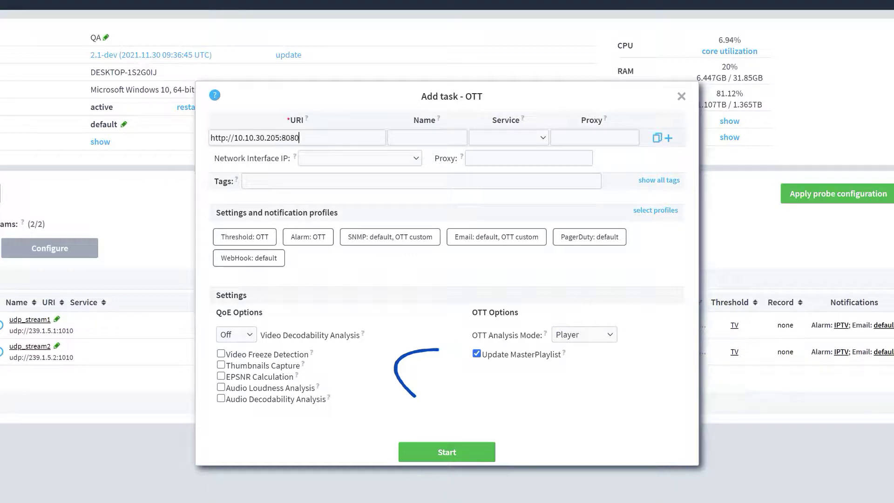
{"action": "type", "text": "/hls_stream1"}
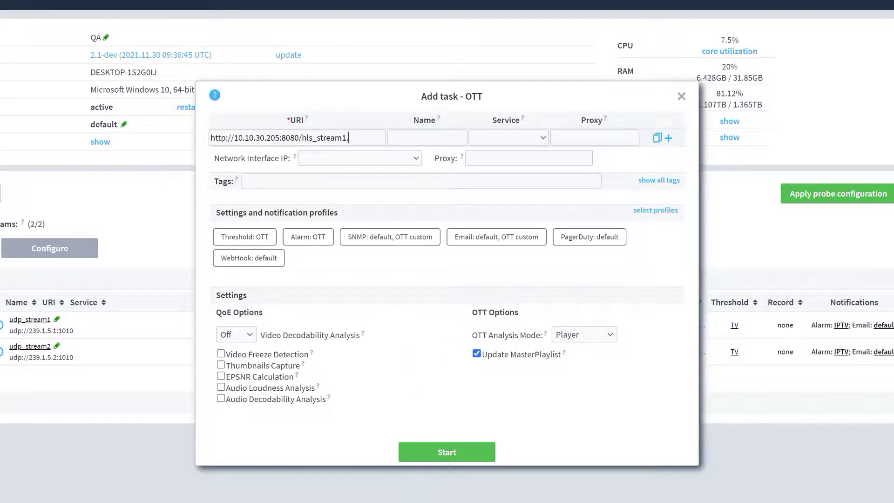
{"action": "type", "text": ".m3u8"}
{"action": "key", "text": "Tab"}
{"action": "type", "text": "hl"}
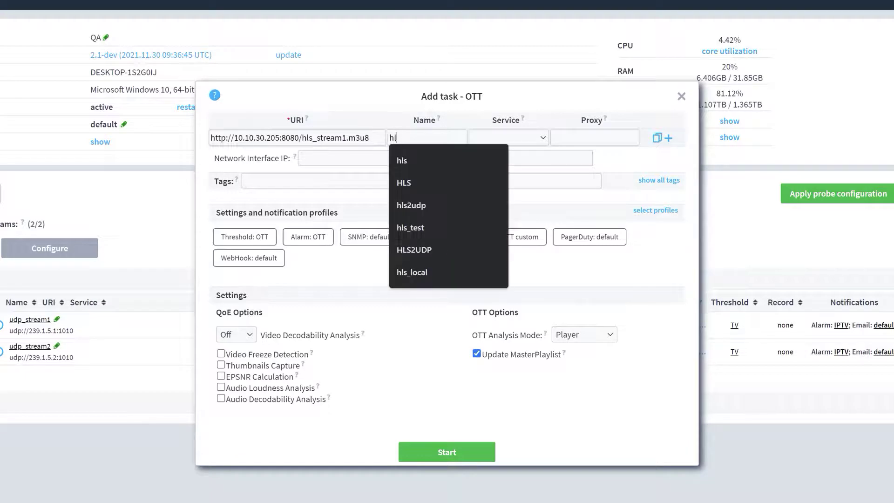
{"action": "type", "text": "s_stream1"}
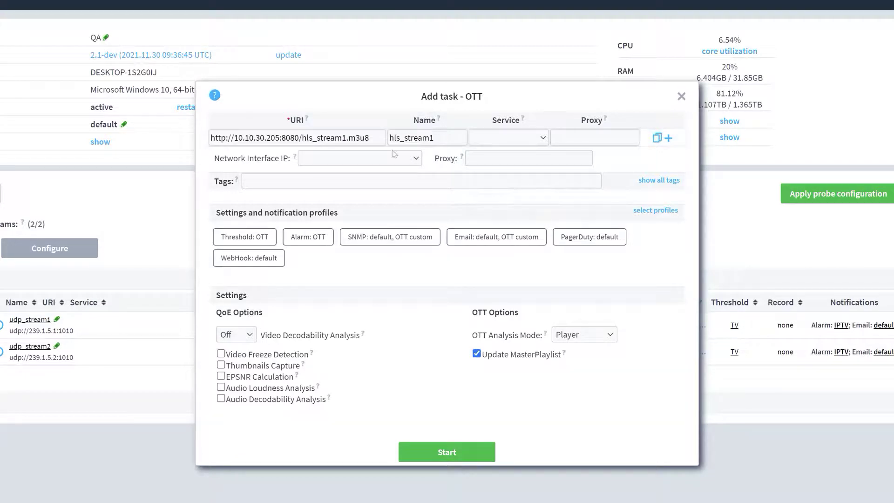
{"action": "left_click", "coordinate": [360, 158]}
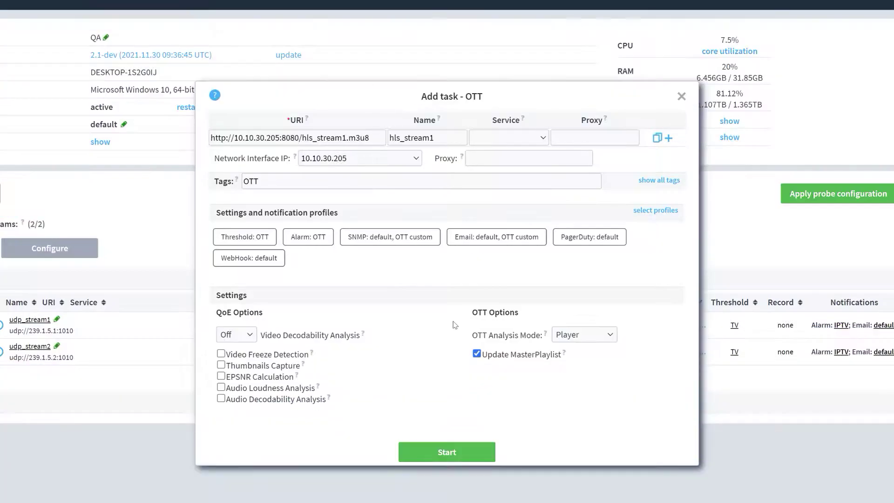
{"action": "left_click", "coordinate": [586, 335]}
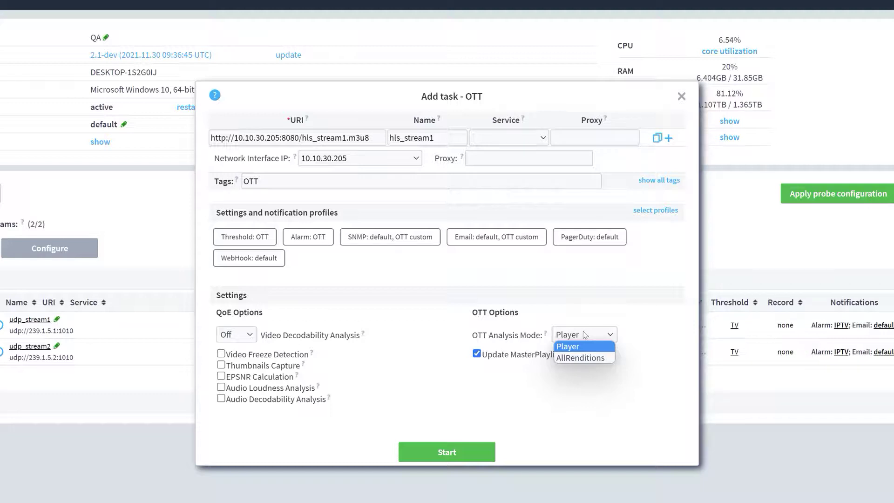
{"action": "left_click", "coordinate": [583, 335]}
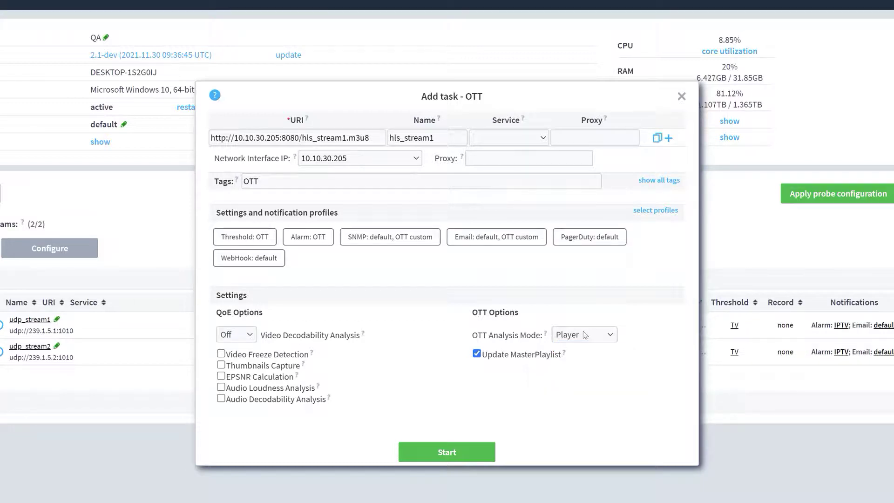
{"action": "left_click", "coordinate": [653, 181]}
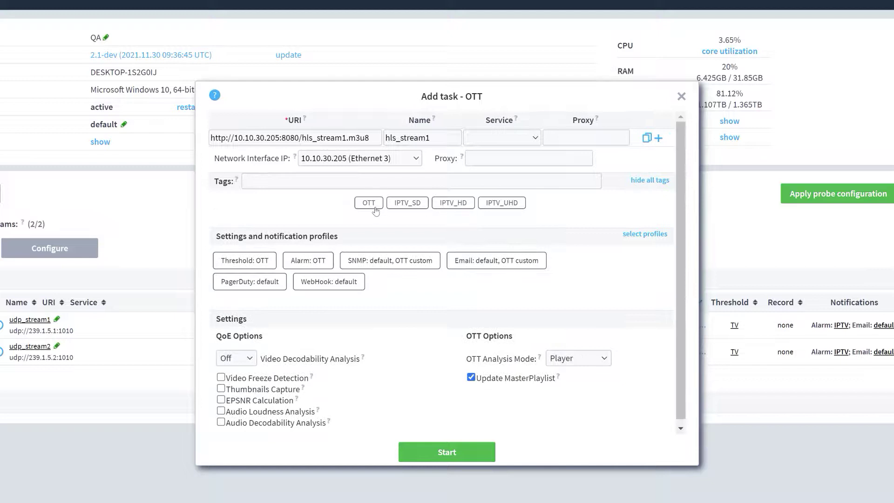
Step: Set decodability to Full, enable freeze detection, thumbnails, EPSNR, loudness and audio decodability, and start hls_stream1
{"action": "left_click", "coordinate": [236, 357]}
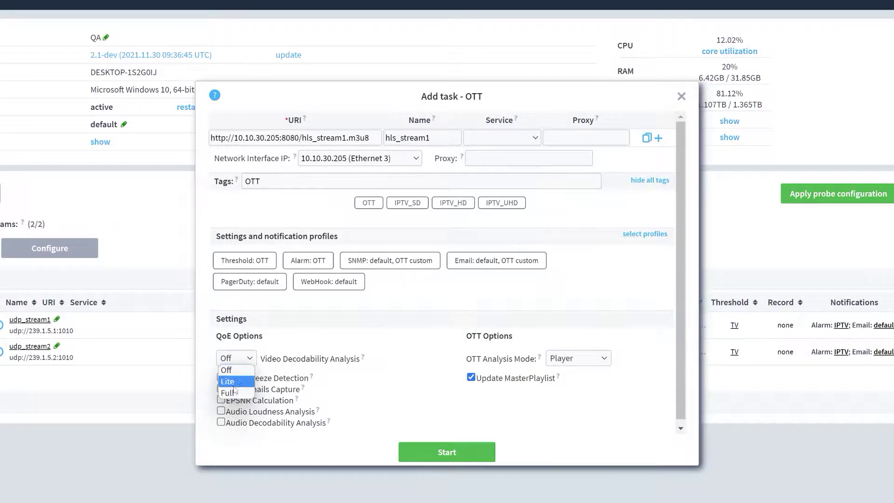
{"action": "left_click", "coordinate": [228, 389]}
{"action": "left_click", "coordinate": [221, 388]}
{"action": "scroll", "coordinate": [222, 402], "scroll_direction": "down", "scroll_amount": 1}
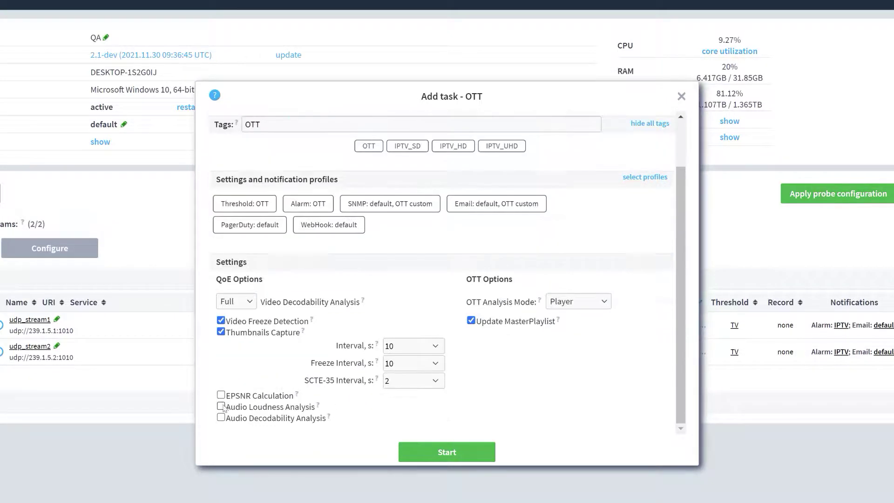
{"action": "left_click", "coordinate": [221, 395]}
{"action": "left_click", "coordinate": [221, 407]}
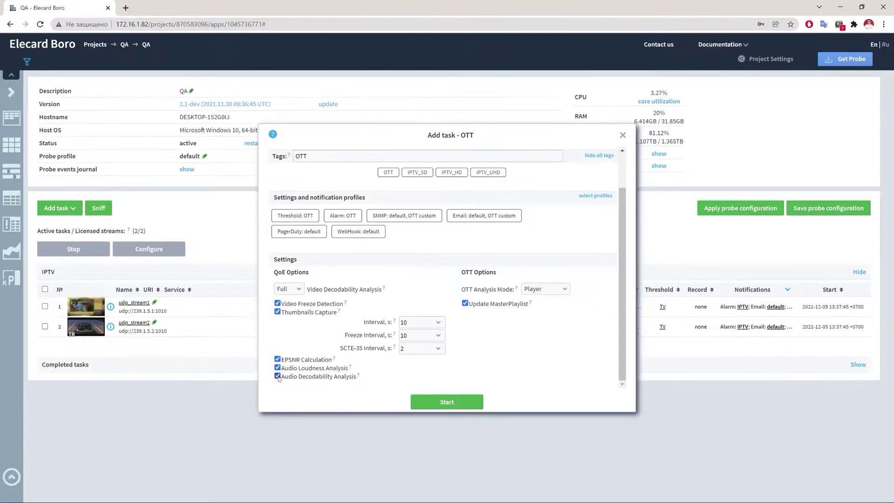
{"action": "left_click", "coordinate": [422, 401]}
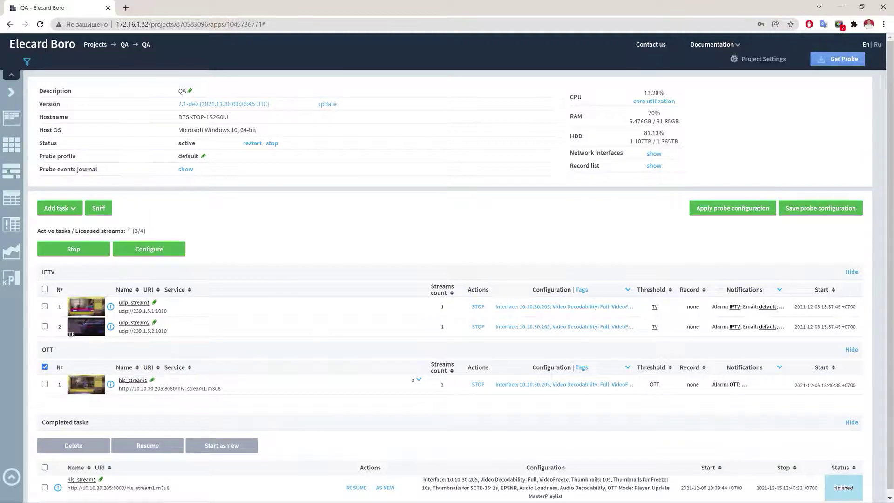
Step: Start an SRT task srt_stream1 receiving srt://10.10.30.205:2010 on interface 10.10.30.205
{"action": "left_click", "coordinate": [60, 209]}
{"action": "left_click", "coordinate": [81, 255]}
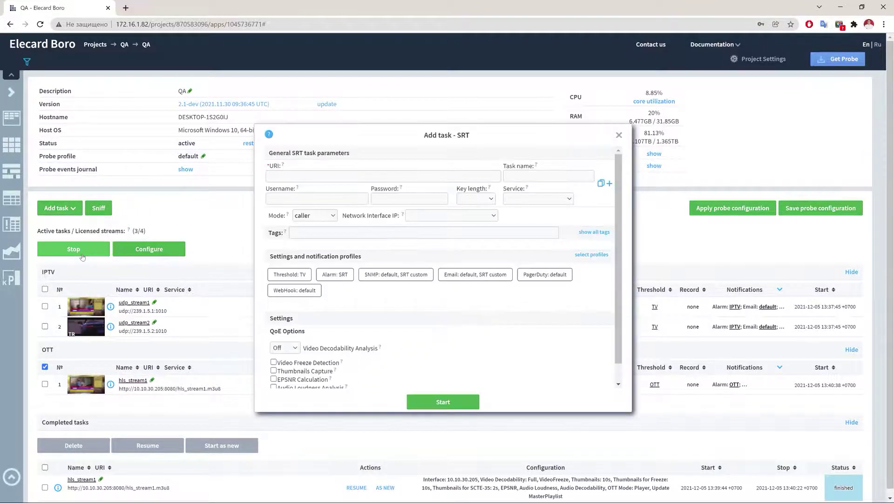
{"action": "type", "text": "srt://"}
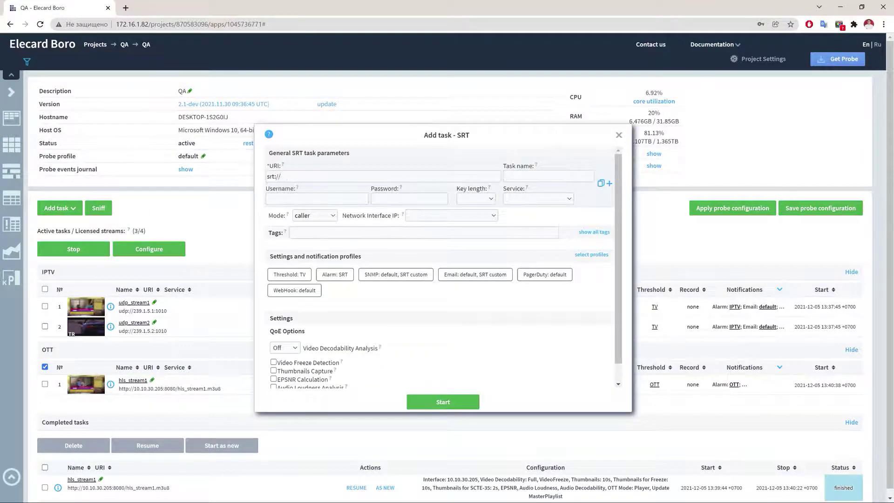
{"action": "type", "text": "10.10.30.205:2010"}
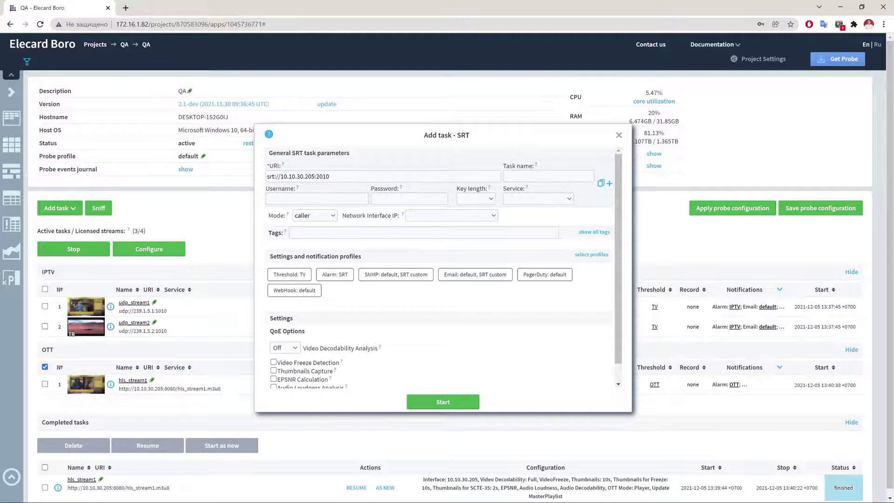
{"action": "key", "text": "Tab"}
{"action": "type", "text": "srt_stream1"}
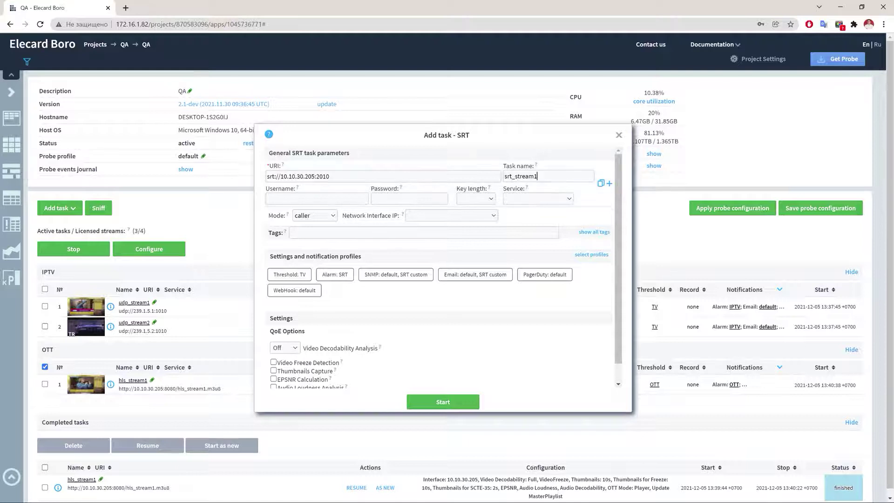
{"action": "left_click", "coordinate": [493, 216]}
{"action": "left_click", "coordinate": [441, 233]}
{"action": "left_click", "coordinate": [443, 402]}
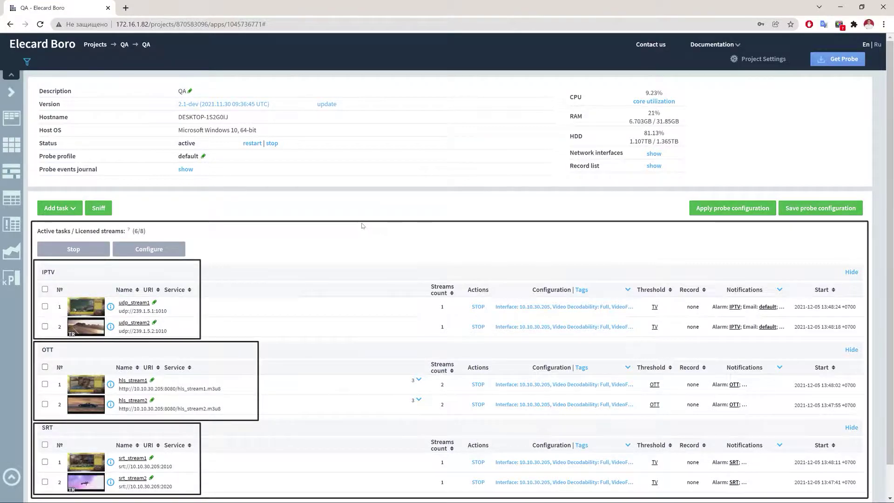
Step: Configure both IPTV streams together to Lite video decodability analysis and apply
{"action": "left_click", "coordinate": [45, 290]}
{"action": "left_click", "coordinate": [128, 256]}
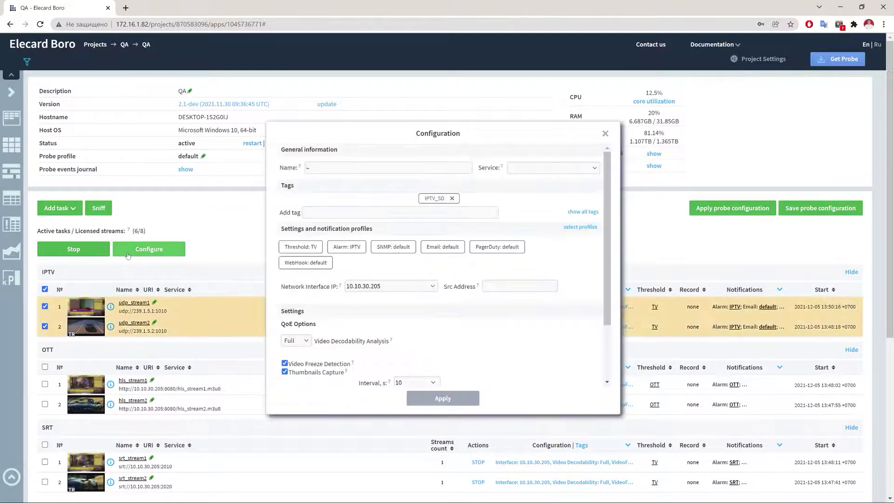
{"action": "left_click", "coordinate": [295, 341]}
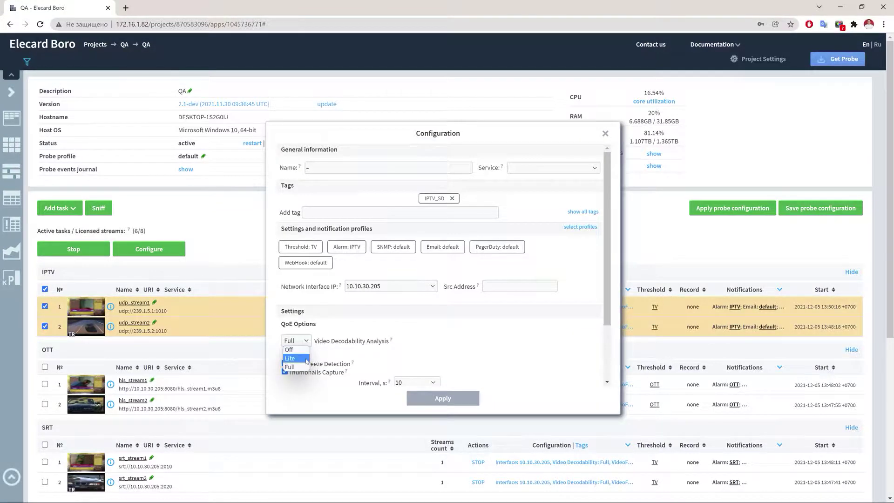
{"action": "left_click", "coordinate": [305, 359]}
{"action": "left_click", "coordinate": [432, 398]}
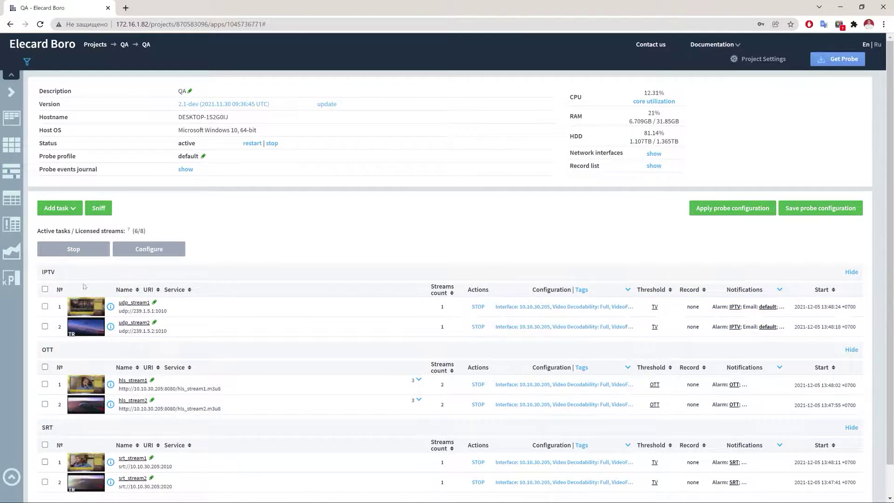
Step: Stop the udp_stream1 task and confirm, leaving udp_stream2 running
{"action": "left_click", "coordinate": [45, 306]}
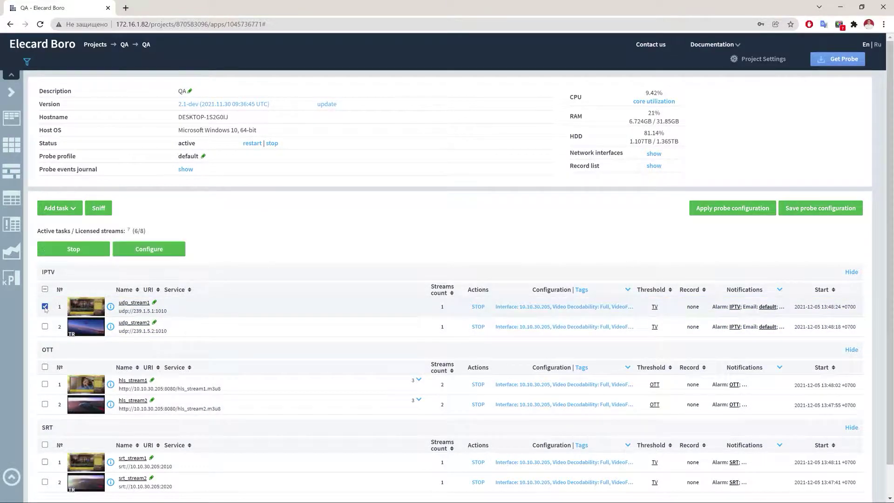
{"action": "left_click", "coordinate": [80, 252]}
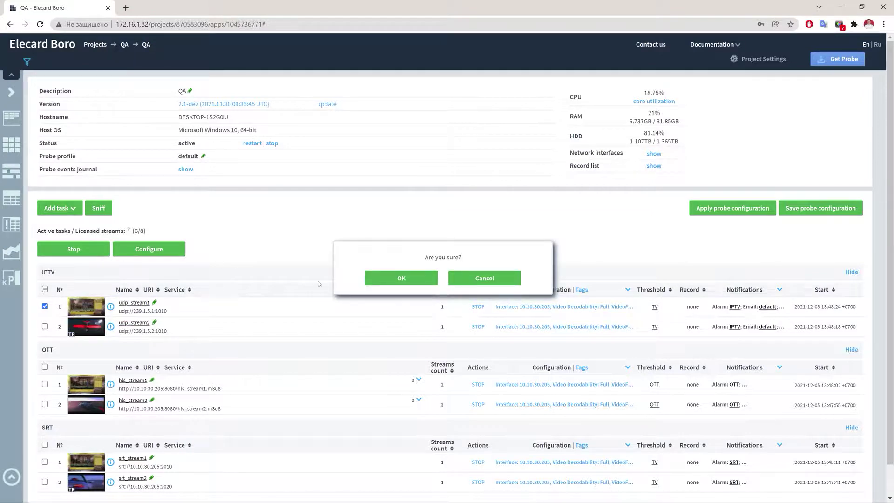
{"action": "left_click", "coordinate": [368, 280]}
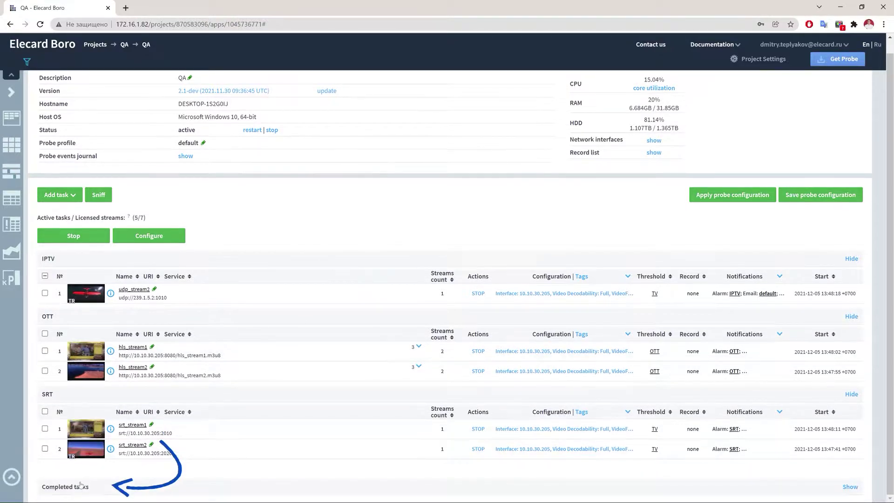
Step: From the completed tasks list, start udp_stream1 as new with Full decodability
{"action": "left_click", "coordinate": [79, 488]}
{"action": "scroll", "coordinate": [78, 490], "scroll_direction": "down", "scroll_amount": 3}
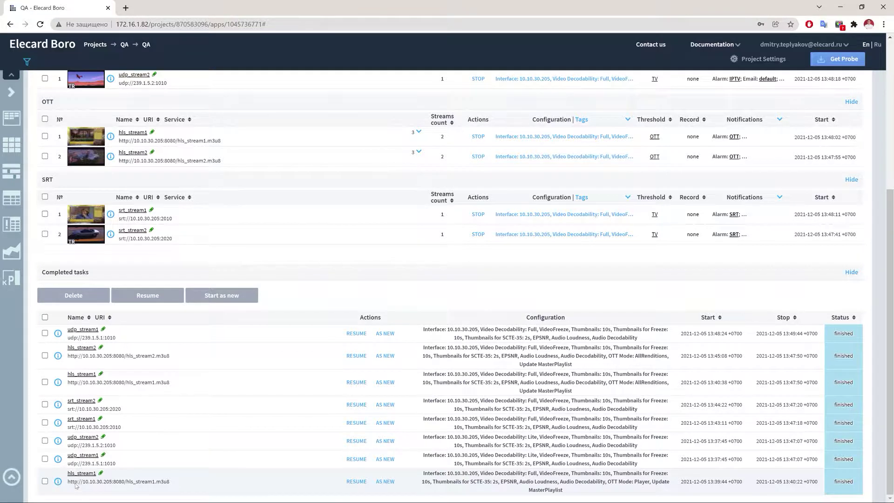
{"action": "left_click", "coordinate": [46, 333]}
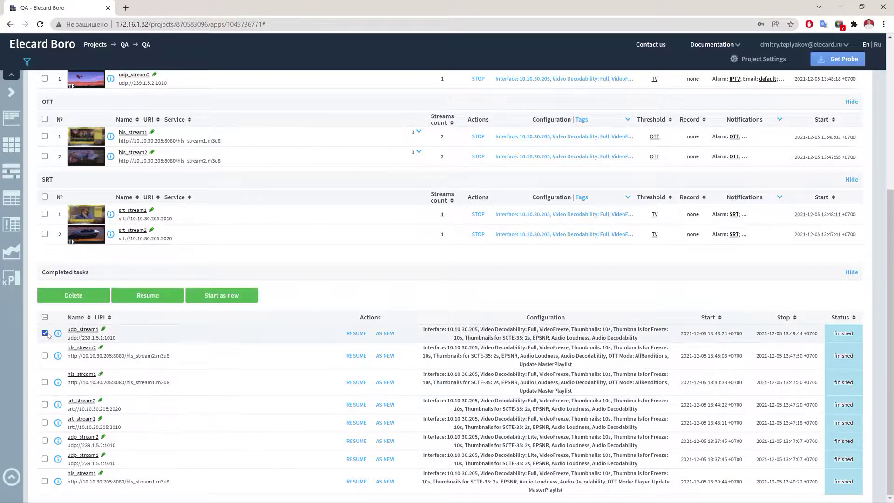
{"action": "left_click", "coordinate": [198, 302]}
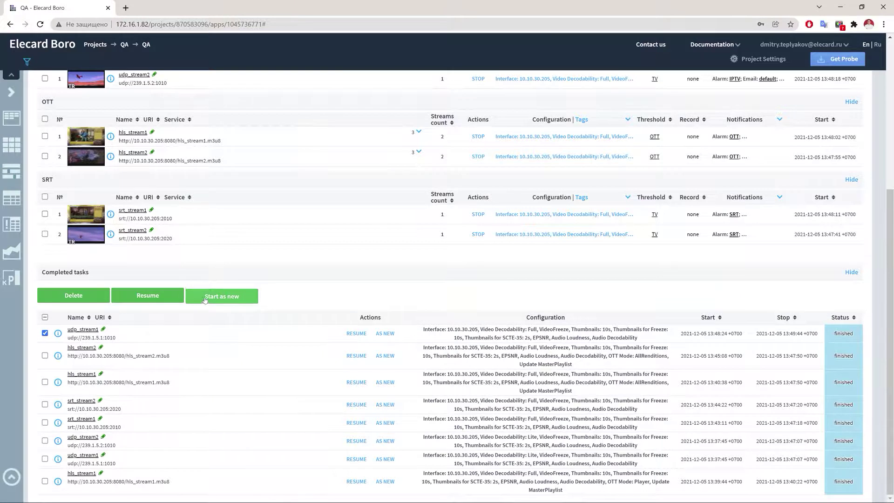
{"action": "left_click", "coordinate": [280, 299]}
{"action": "left_click", "coordinate": [284, 323]}
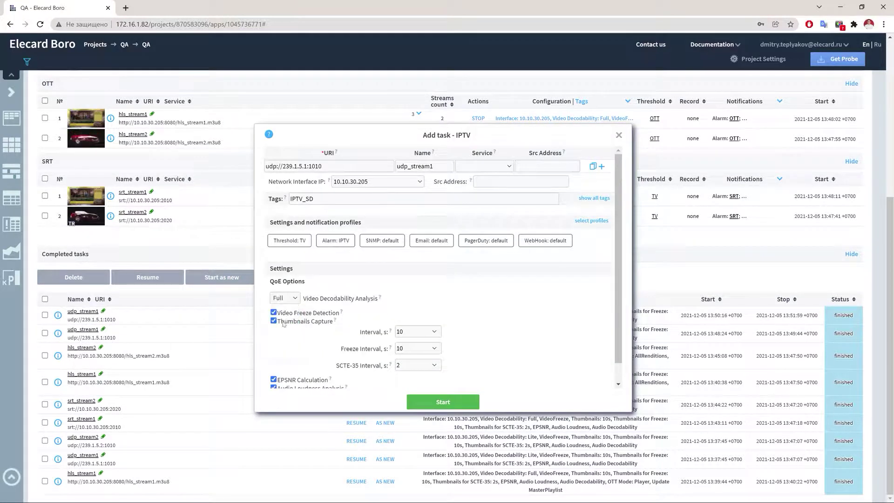
{"action": "left_click", "coordinate": [443, 402]}
{"action": "scroll", "coordinate": [437, 400], "scroll_direction": "up", "scroll_amount": 3}
{"action": "scroll", "coordinate": [438, 400], "scroll_direction": "up", "scroll_amount": 3}
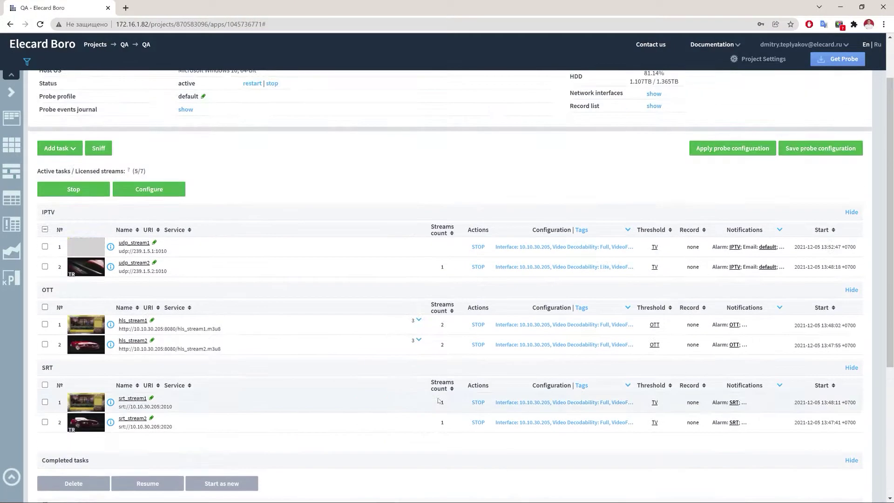
{"action": "scroll", "coordinate": [439, 401], "scroll_direction": "up", "scroll_amount": 2}
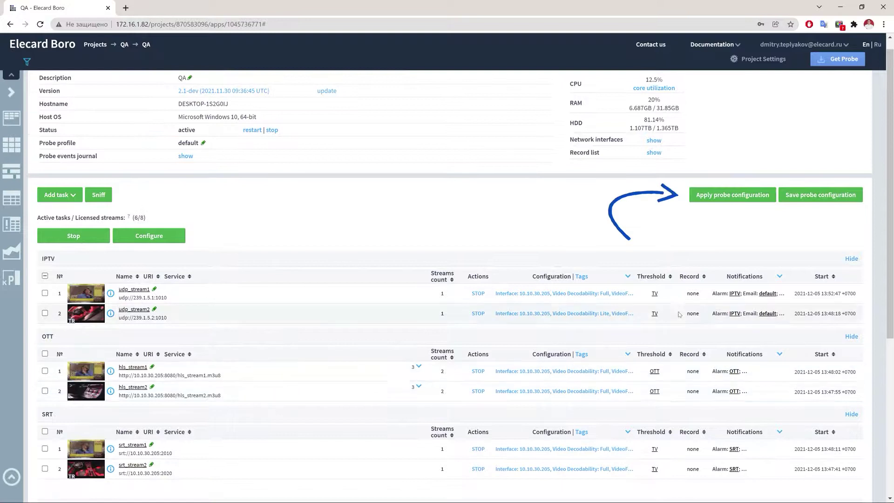
Step: Save the running tasks as a new probe configuration named conf1
{"action": "left_click", "coordinate": [799, 201]}
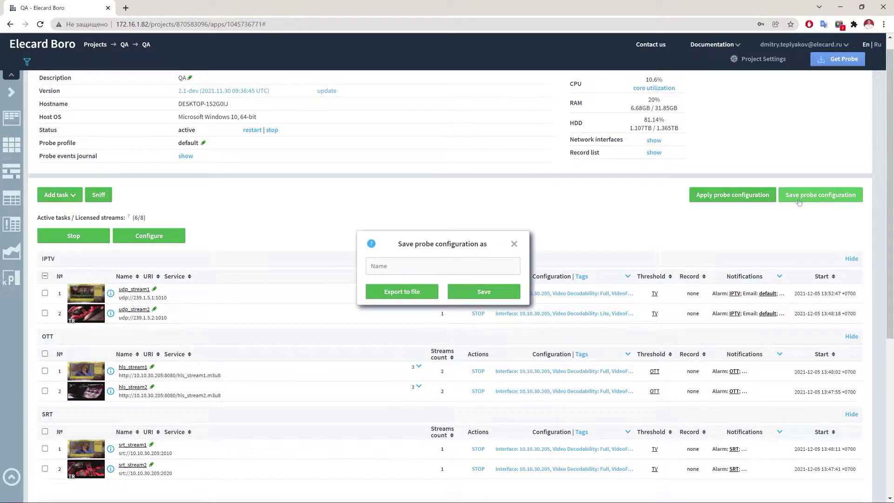
{"action": "type", "text": "conf1"}
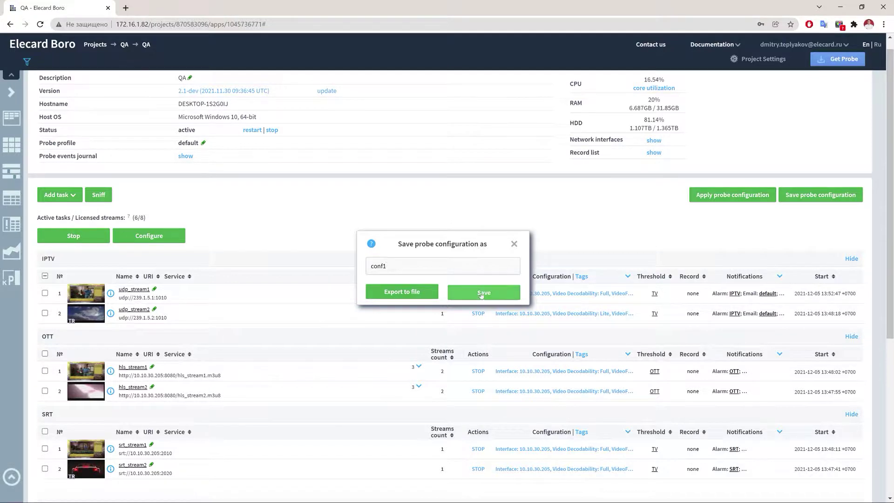
{"action": "left_click", "coordinate": [482, 293]}
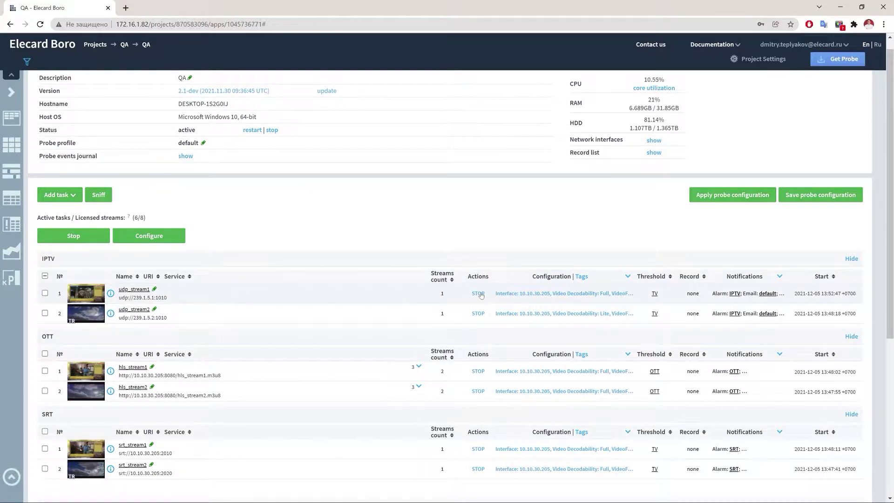
Step: Apply saved configuration conf1 to the probe, confirming the warning about closing running tasks
{"action": "left_click", "coordinate": [707, 198]}
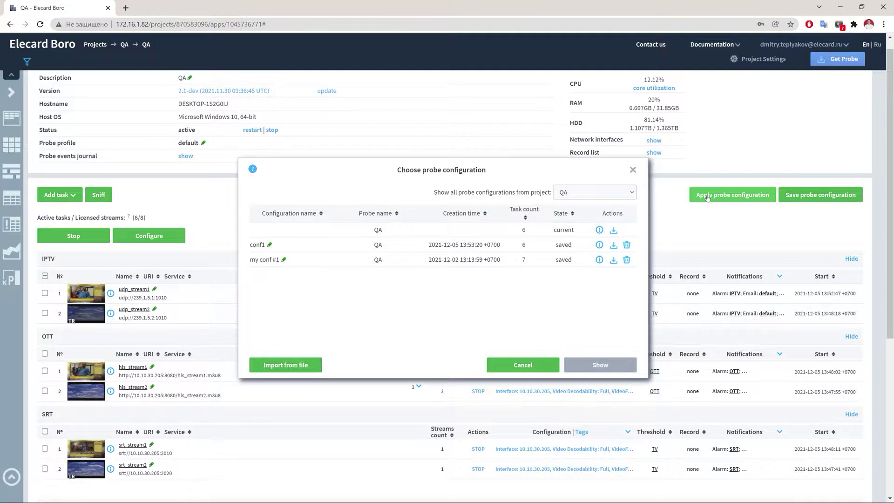
{"action": "double_click", "coordinate": [327, 246]}
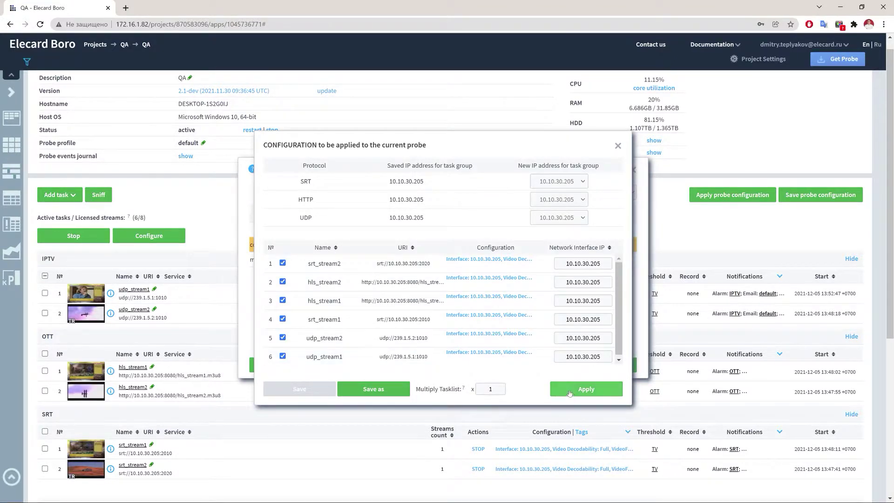
{"action": "left_click", "coordinate": [570, 393]}
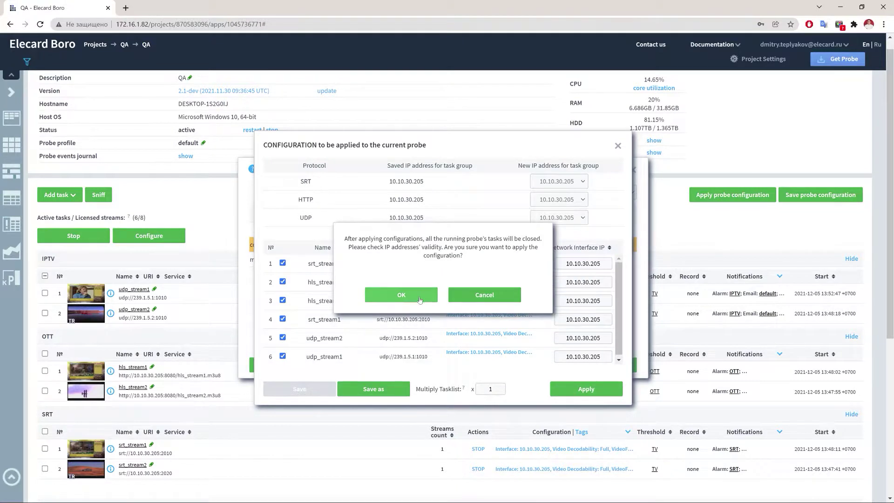
{"action": "left_click", "coordinate": [419, 297]}
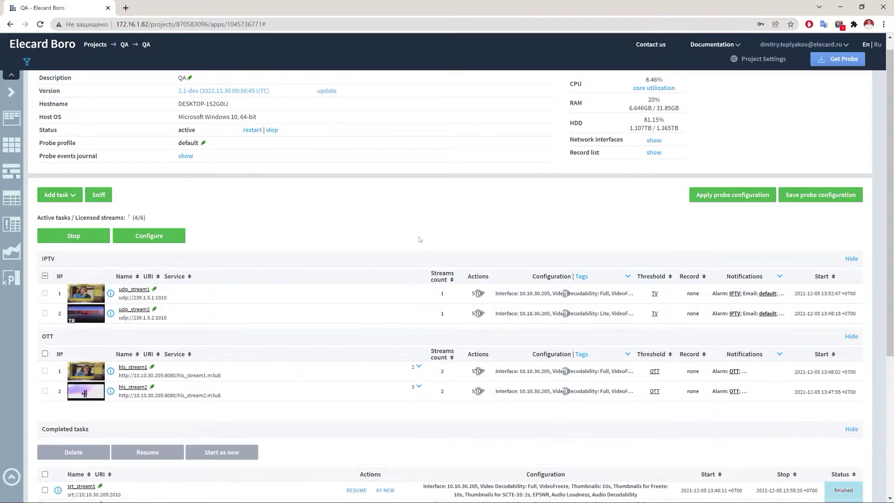